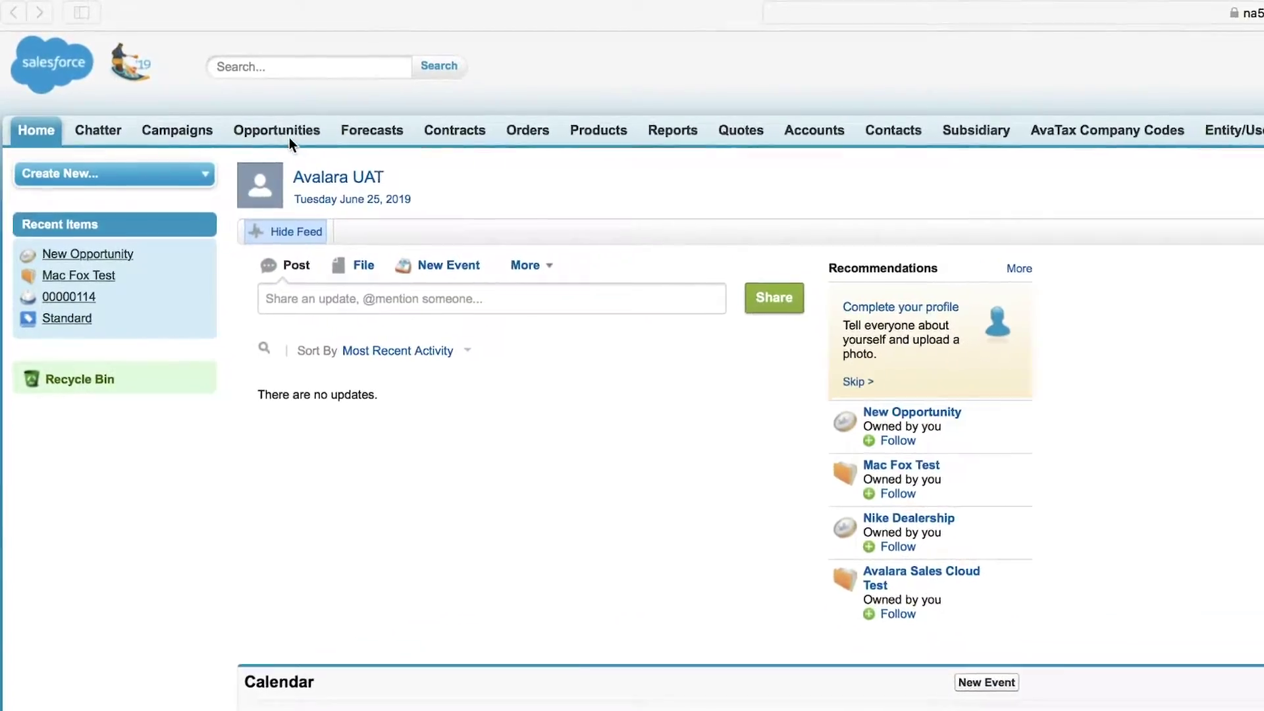
- Start a new quote from the New Opportunity opportunity record and save it as 'Test Quote'
{"action": "left_click", "coordinate": [305, 141]}
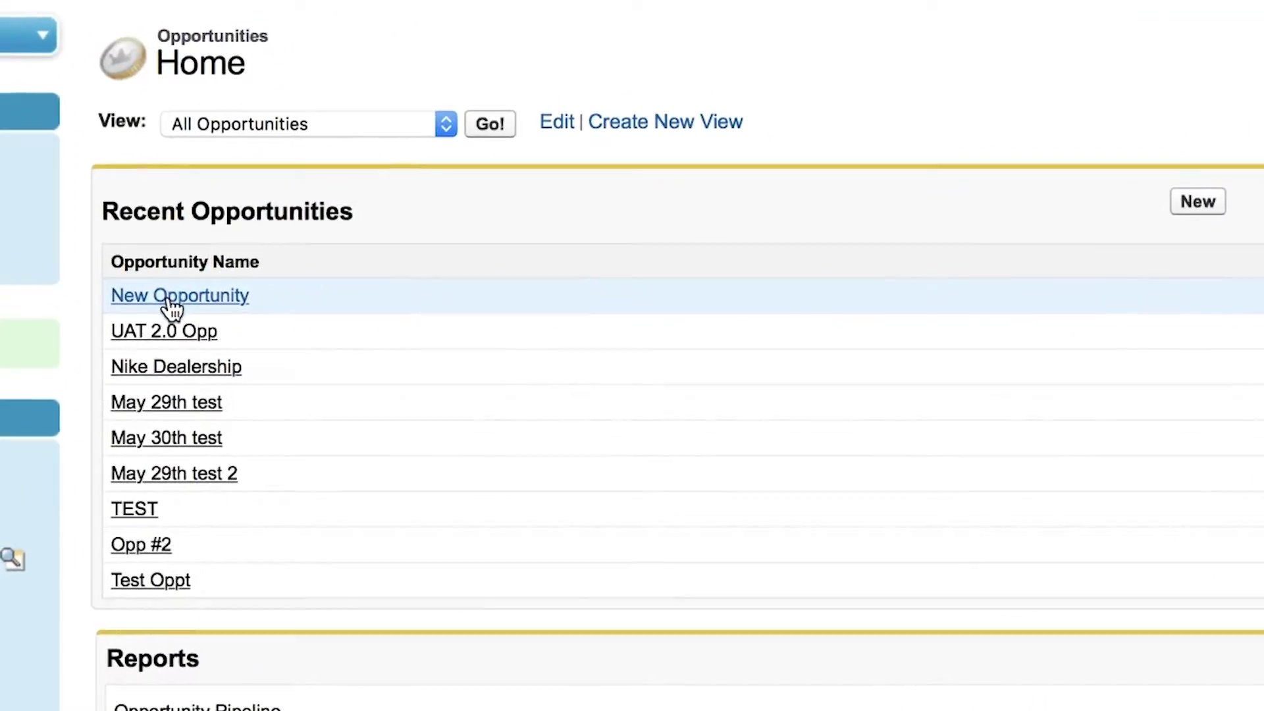
{"action": "left_click", "coordinate": [169, 298]}
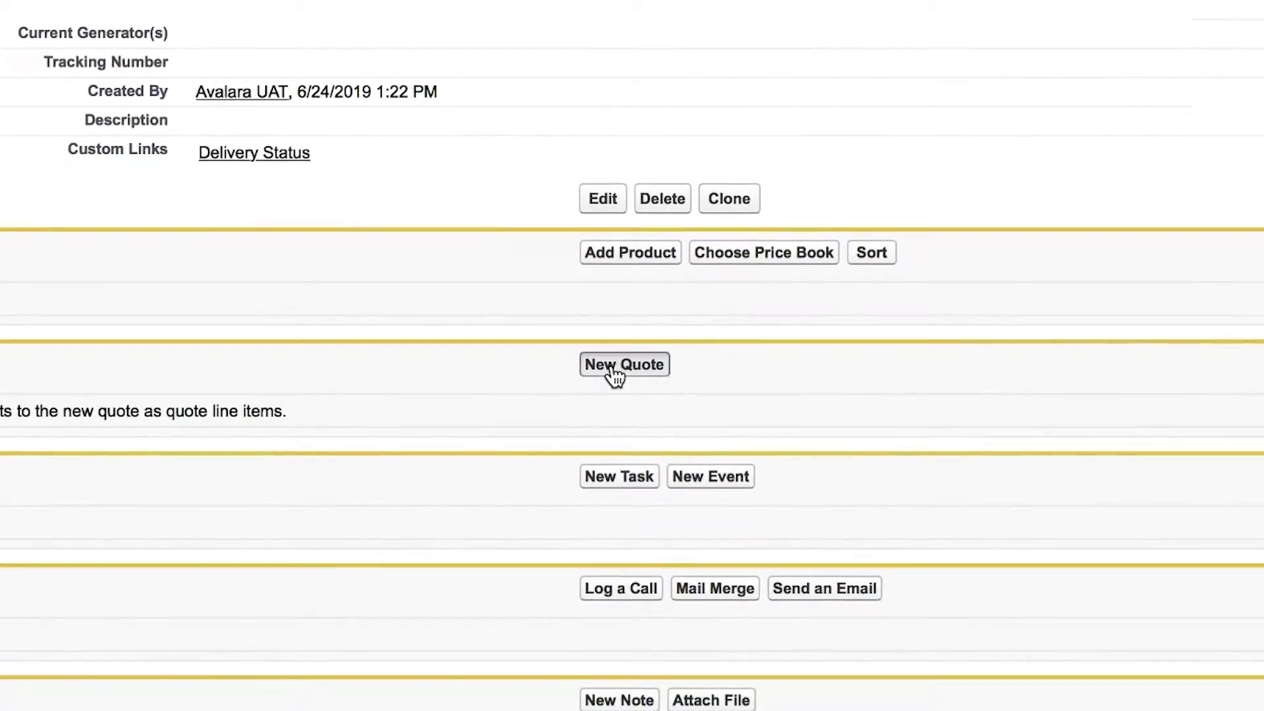
{"action": "left_click", "coordinate": [614, 369]}
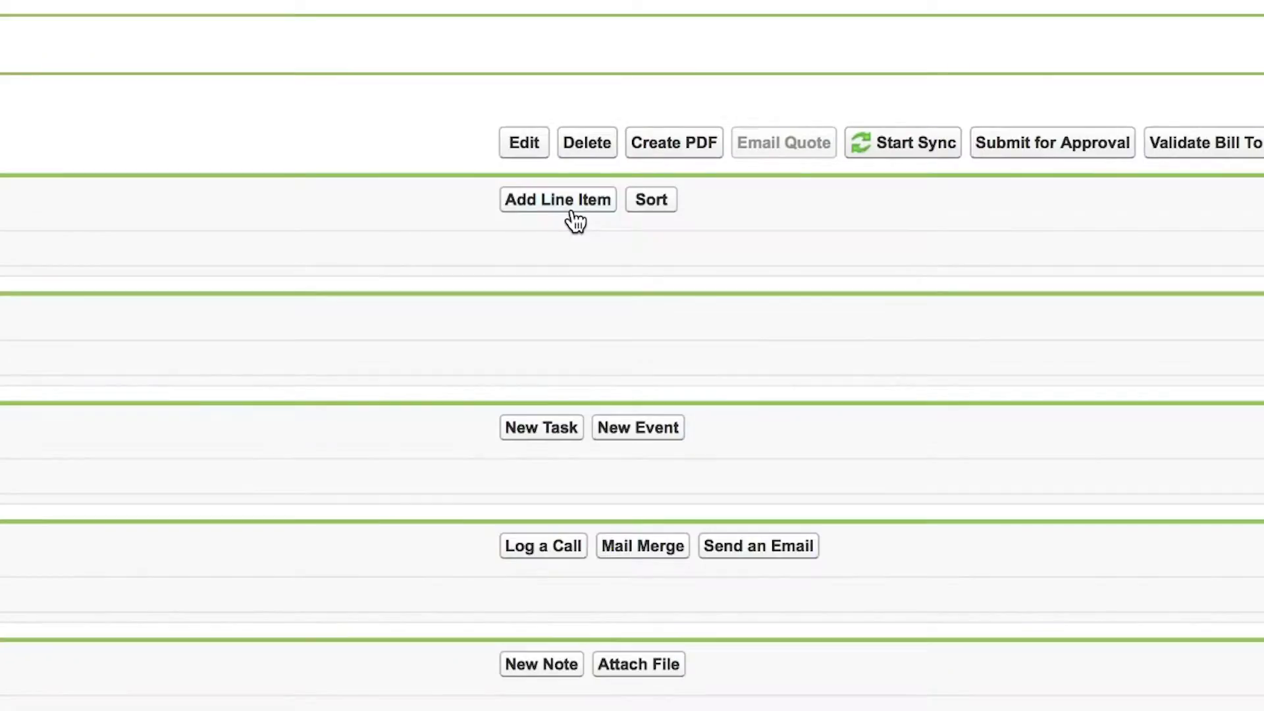
- Add Sneakers from the Standard price book at quantity 1 ($20.00) to the quote
{"action": "left_click", "coordinate": [574, 221]}
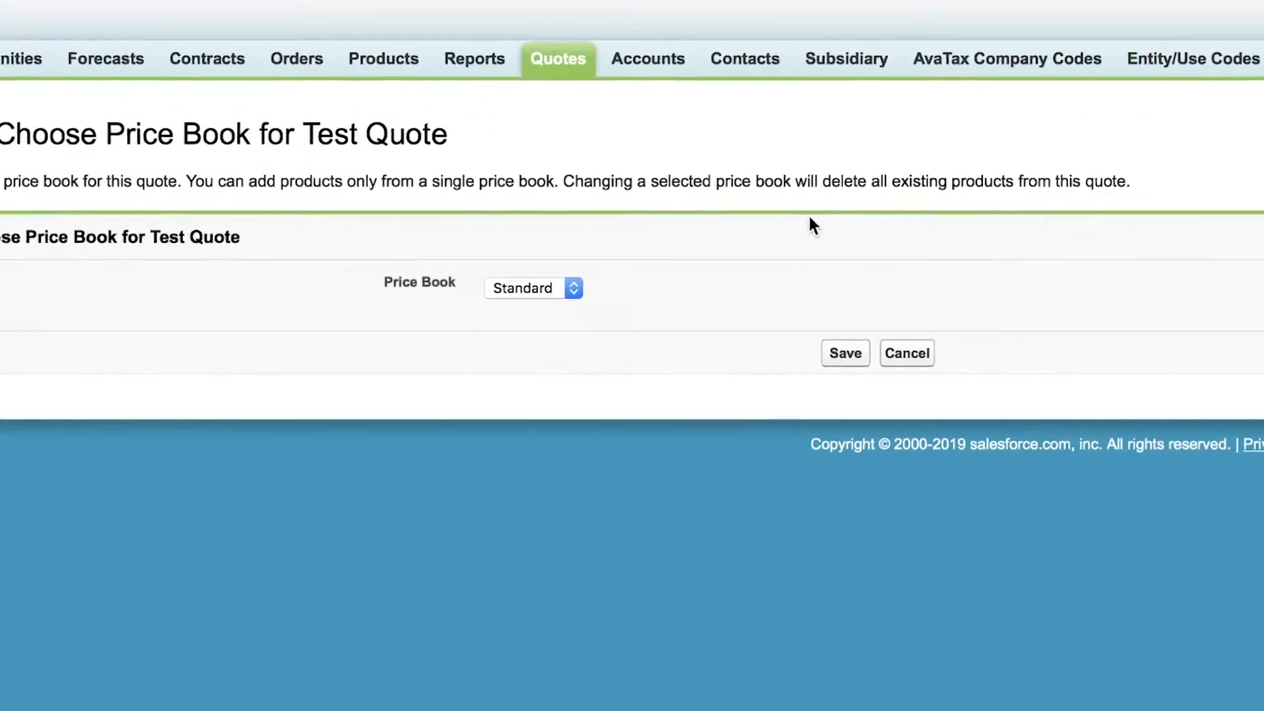
{"action": "left_click", "coordinate": [757, 349]}
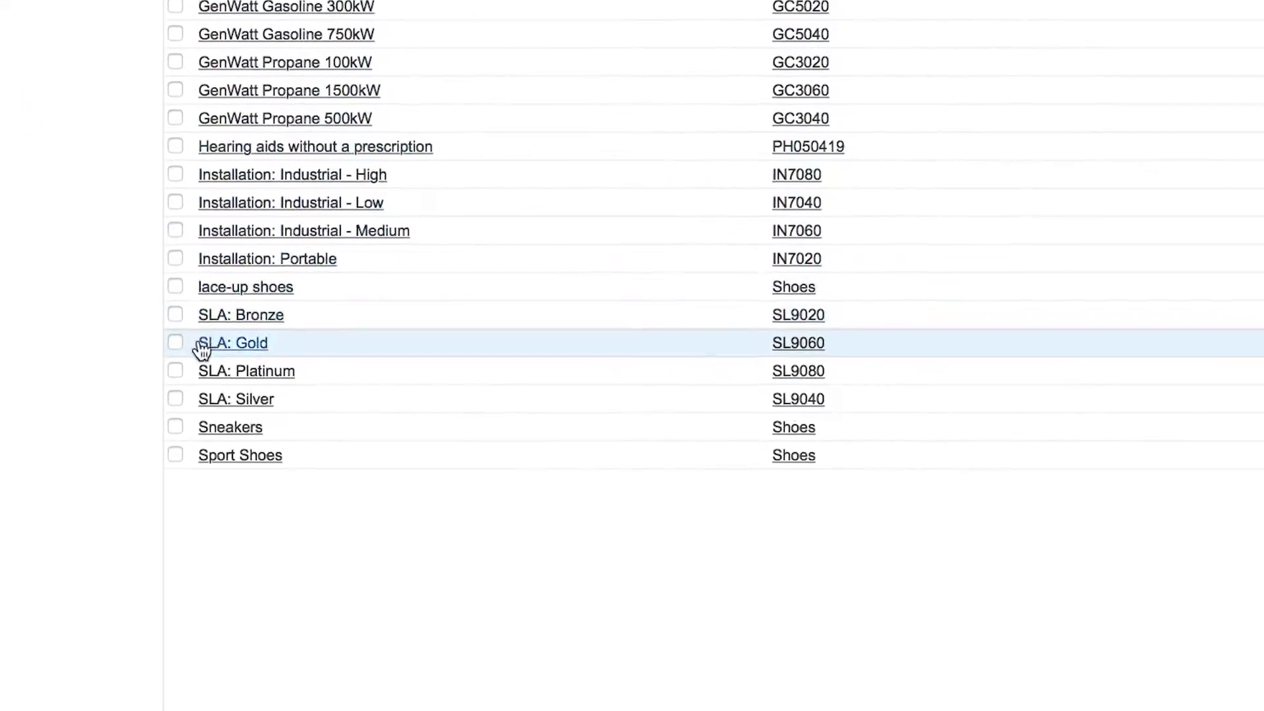
{"action": "left_click", "coordinate": [175, 426]}
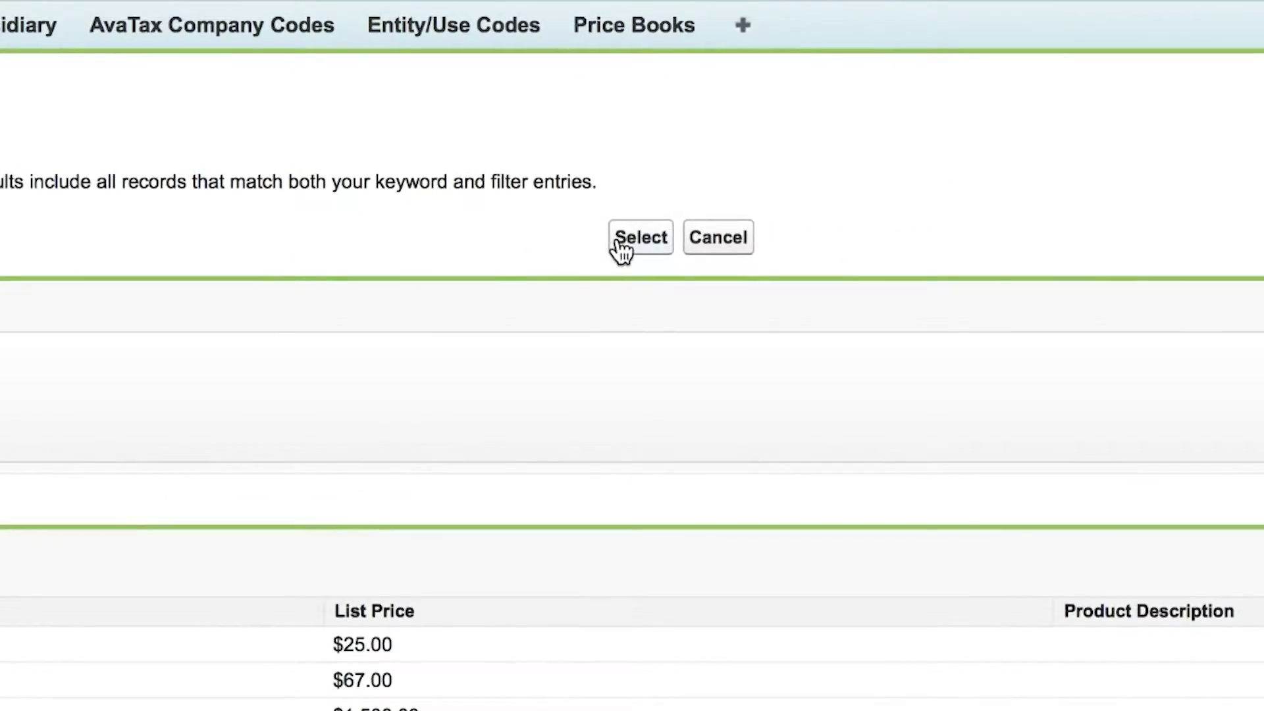
{"action": "left_click", "coordinate": [623, 240]}
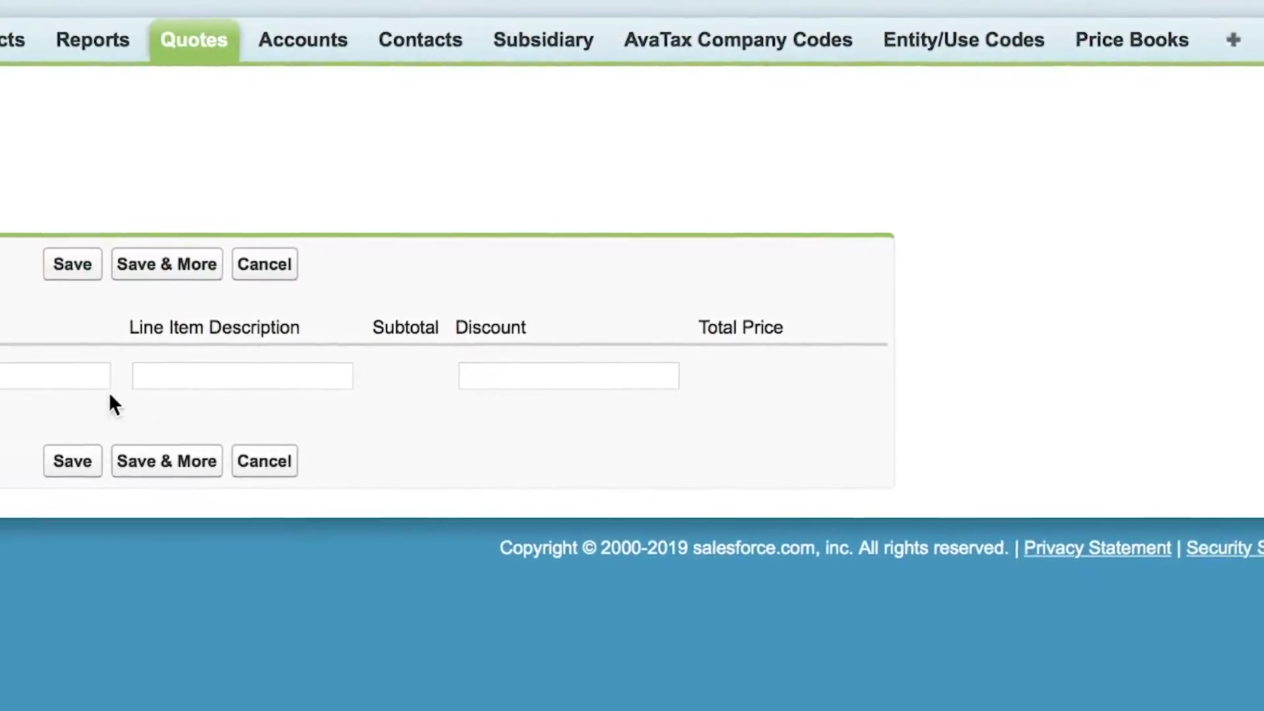
{"action": "left_click", "coordinate": [96, 379]}
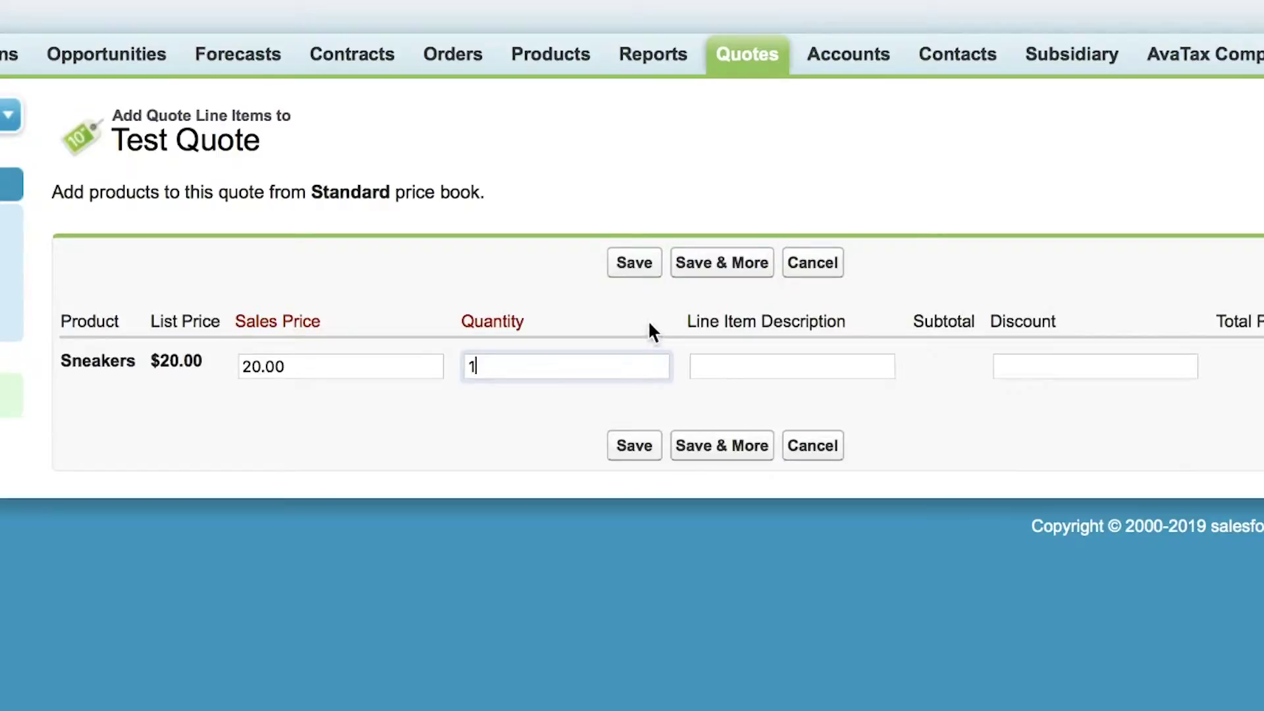
{"action": "left_click", "coordinate": [635, 264]}
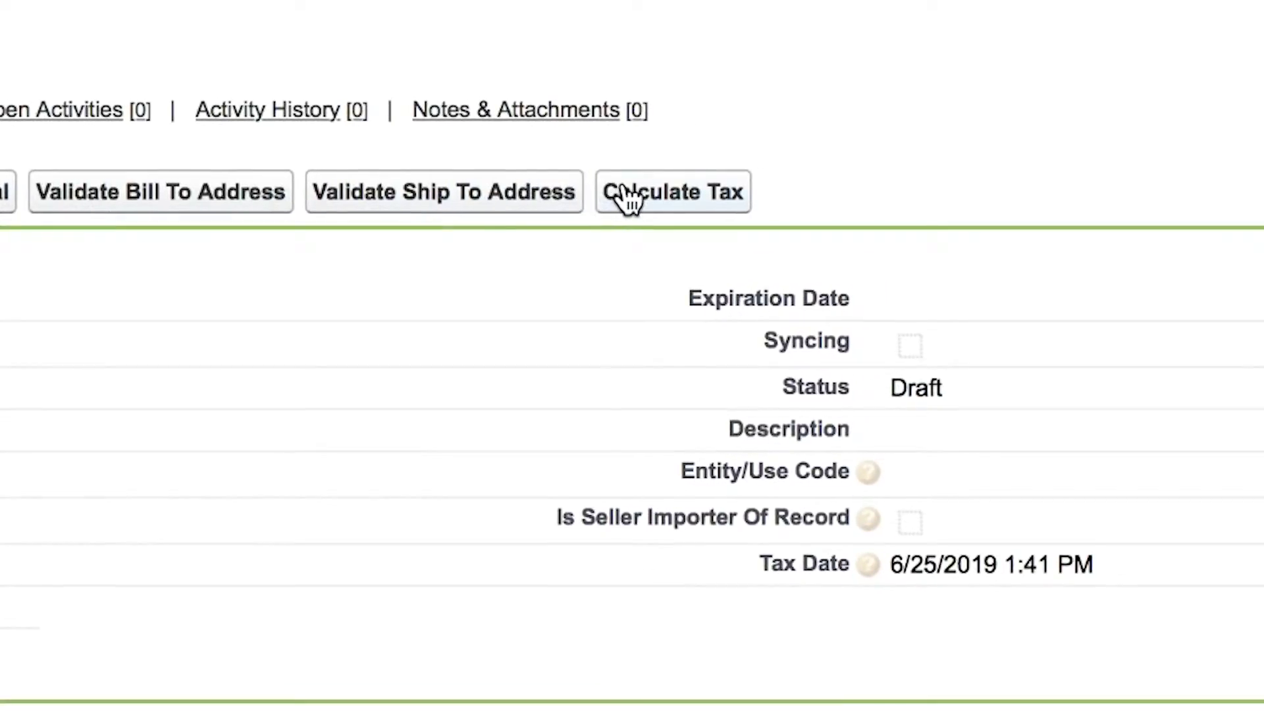
- Calculate the quote's tax: $1.80 (9%), giving a $21.80 grand total
{"action": "left_click", "coordinate": [632, 198]}
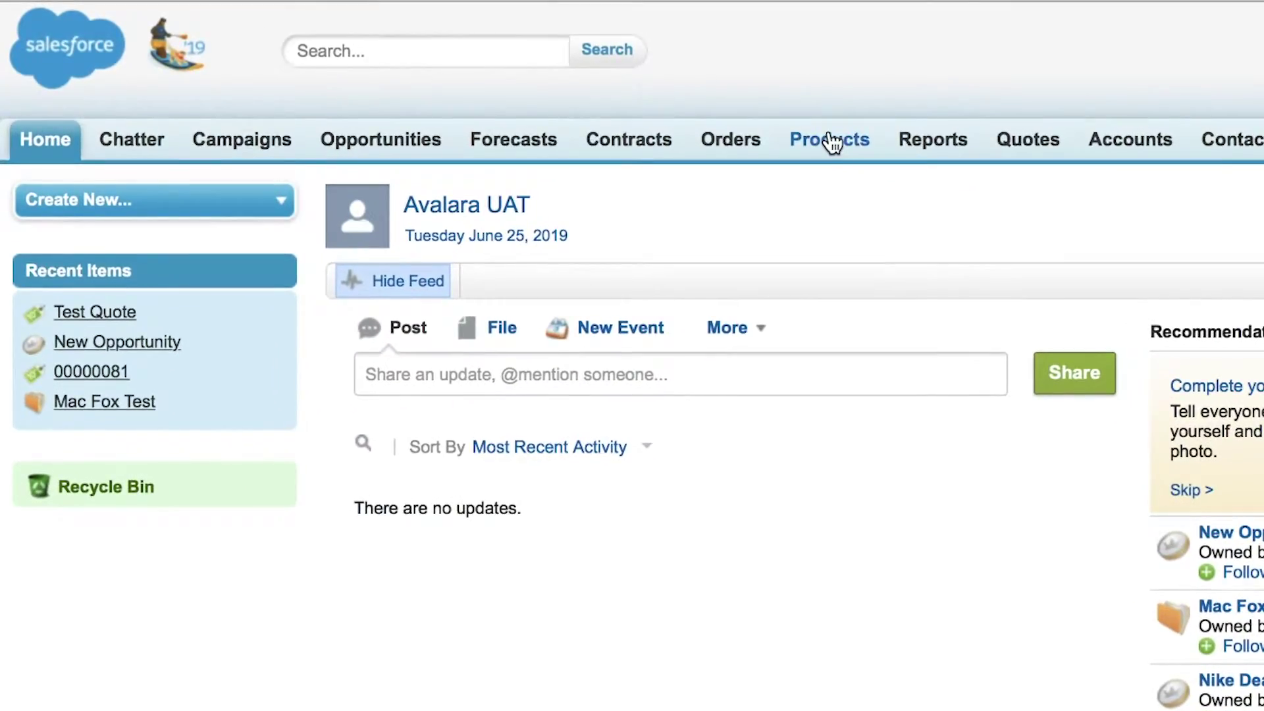
- Open Sneakers from Recent Products and bring up its edit form with tax code PC040100
{"action": "left_click", "coordinate": [831, 141]}
{"action": "scroll", "coordinate": [643, 105], "scroll_direction": "down", "scroll_amount": 8}
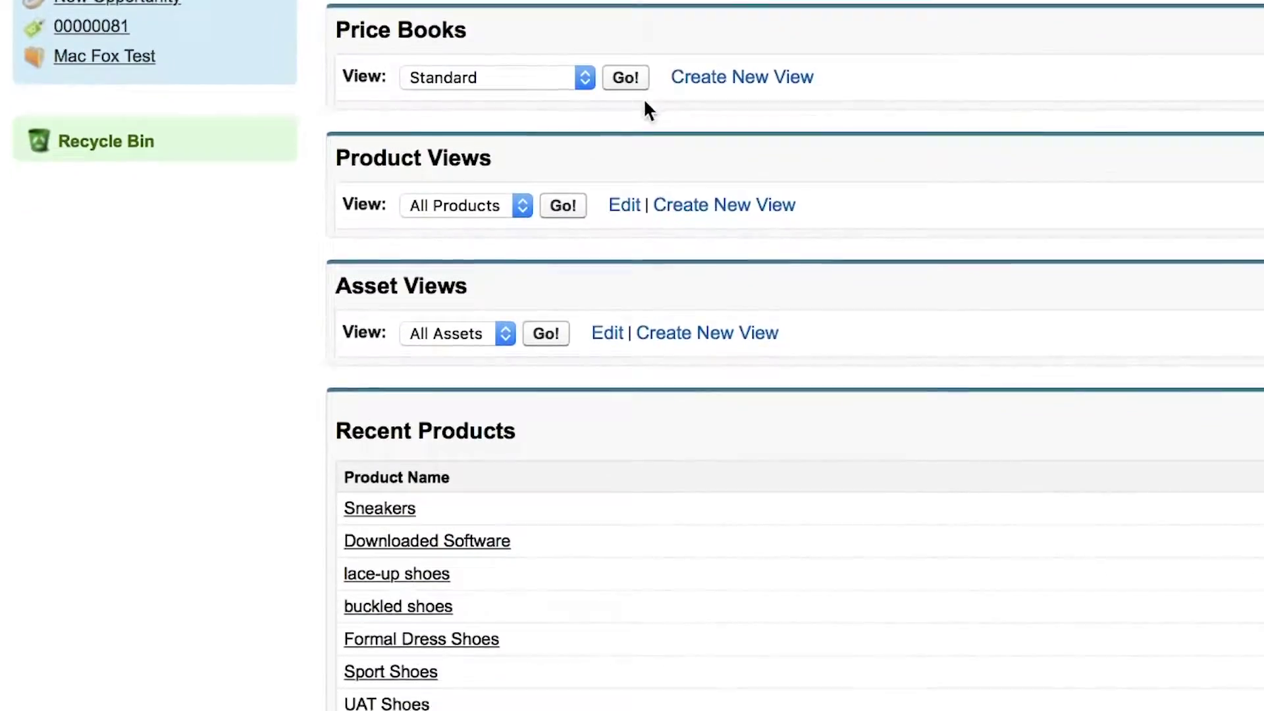
{"action": "scroll", "coordinate": [521, 187], "scroll_direction": "down", "scroll_amount": 3}
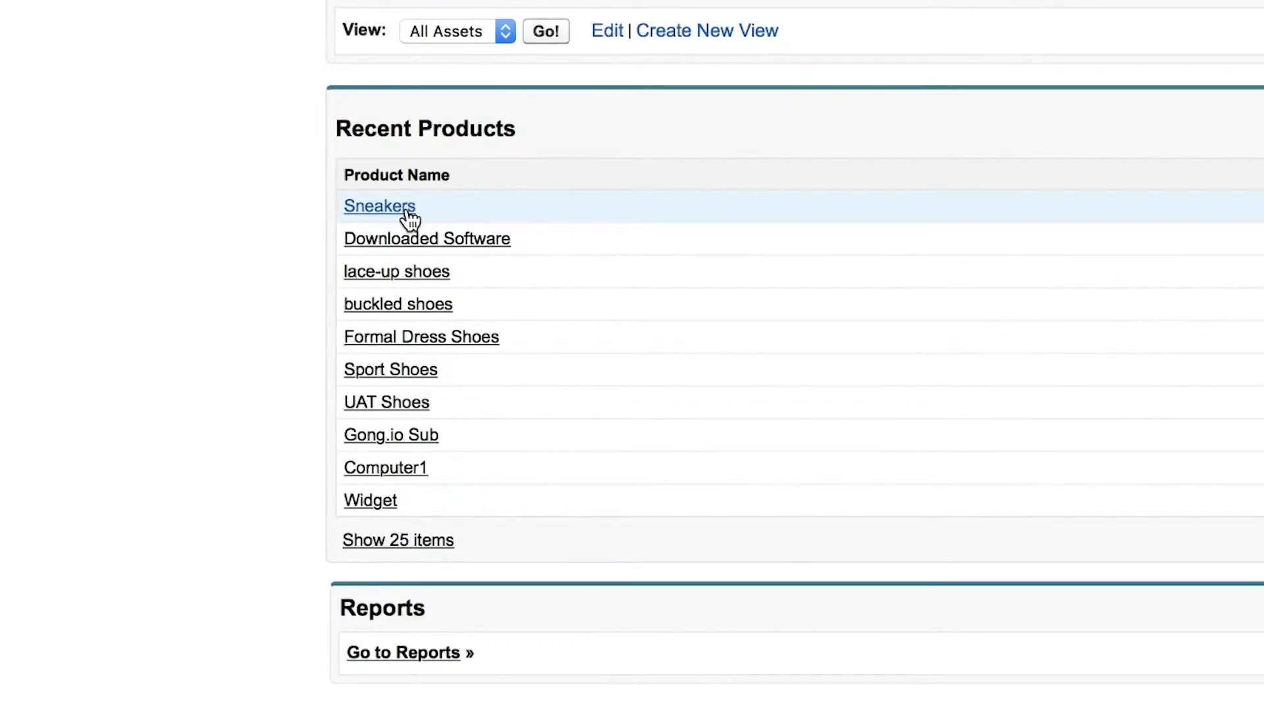
{"action": "left_click", "coordinate": [407, 210]}
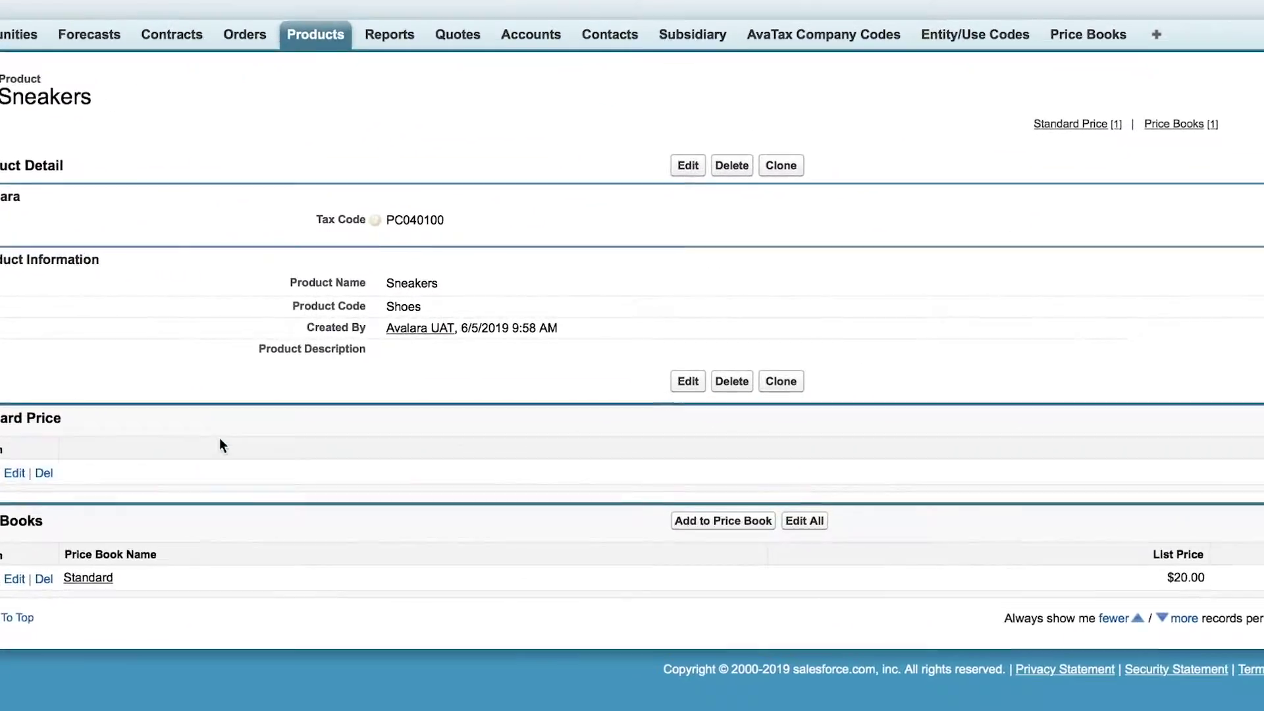
{"action": "left_click", "coordinate": [541, 137]}
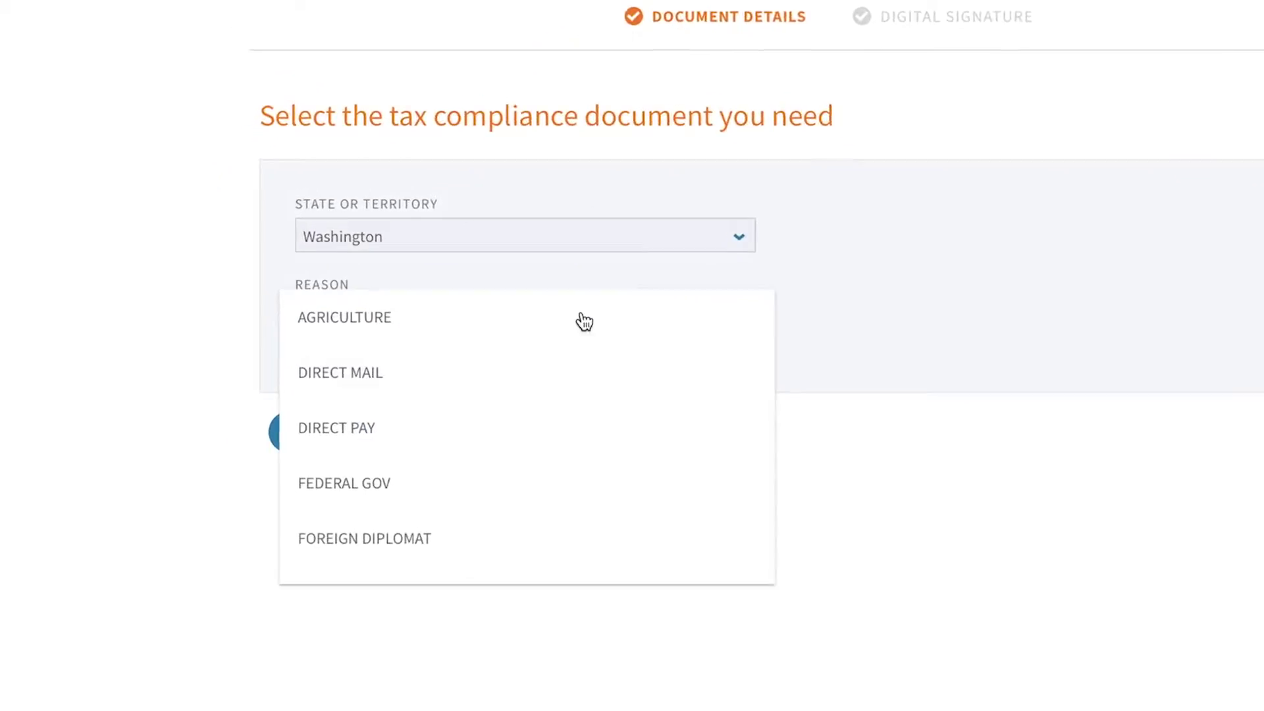
- Make the Washington certificate a RESALE, blanket exemption with an FEIN number, then preview it
{"action": "left_click", "coordinate": [459, 370]}
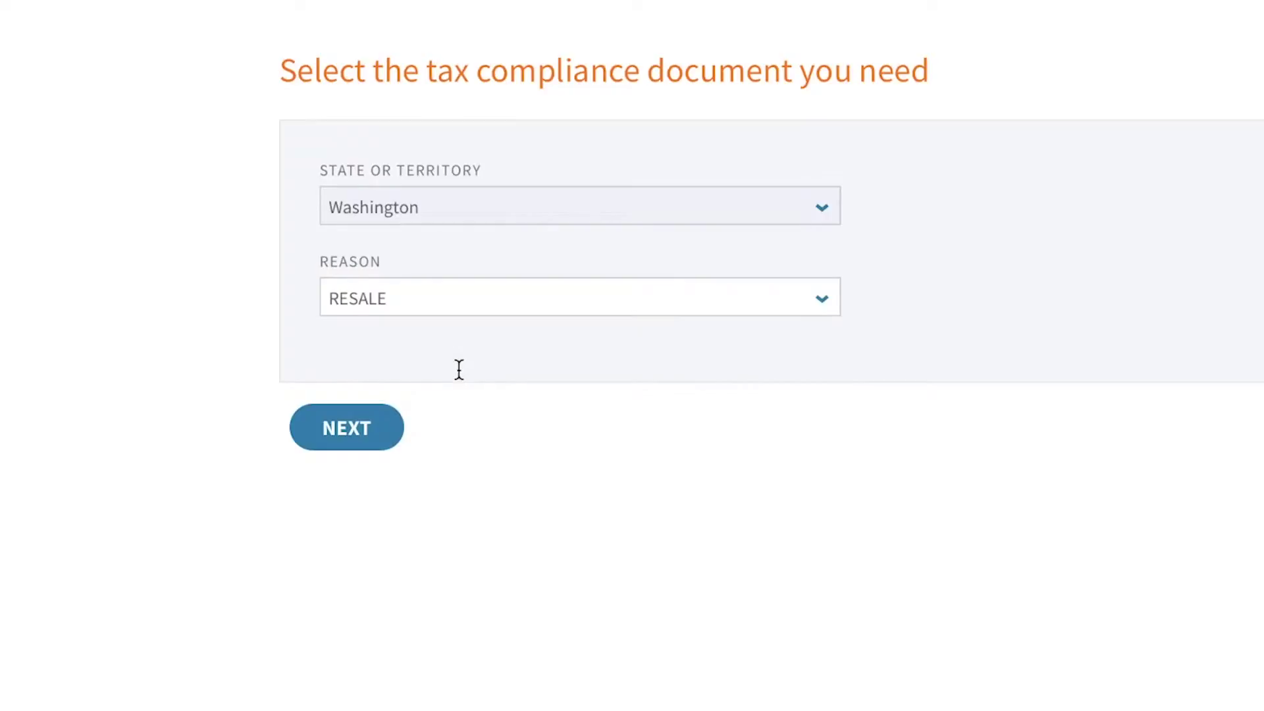
{"action": "left_click", "coordinate": [339, 432]}
{"action": "left_click", "coordinate": [384, 304]}
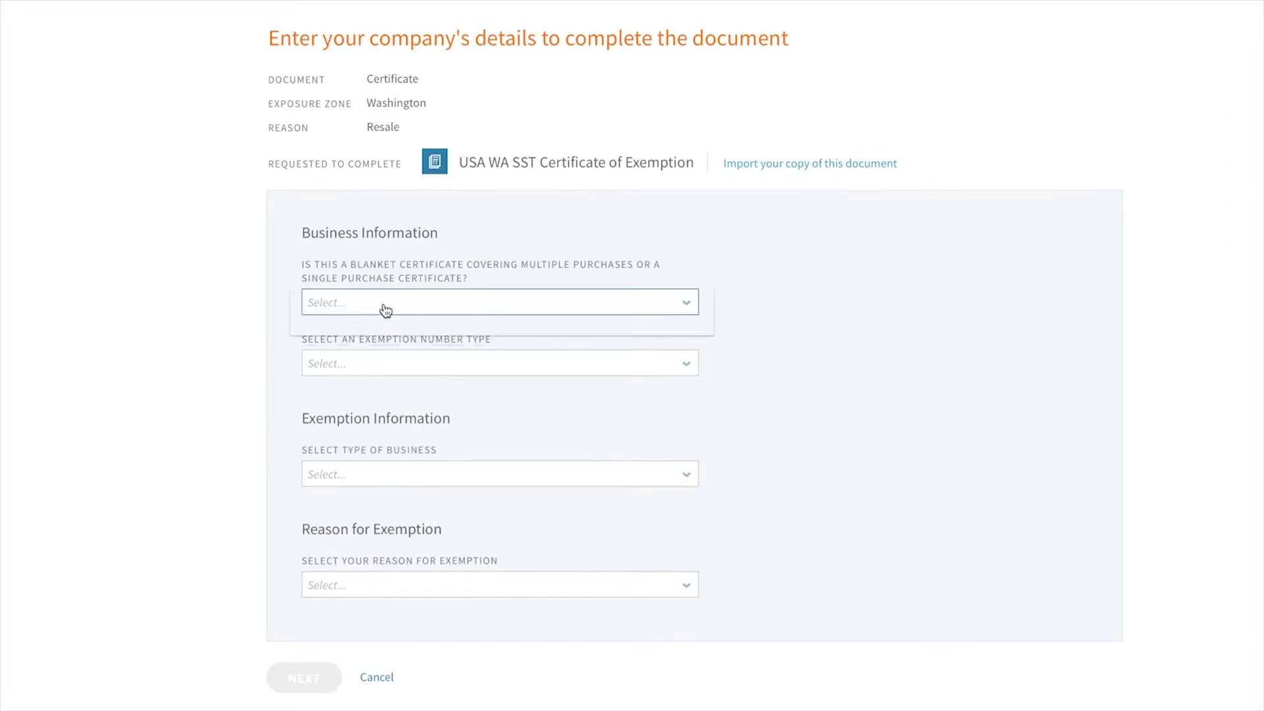
{"action": "left_click", "coordinate": [382, 321]}
{"action": "left_click", "coordinate": [382, 369]}
{"action": "left_click", "coordinate": [382, 389]}
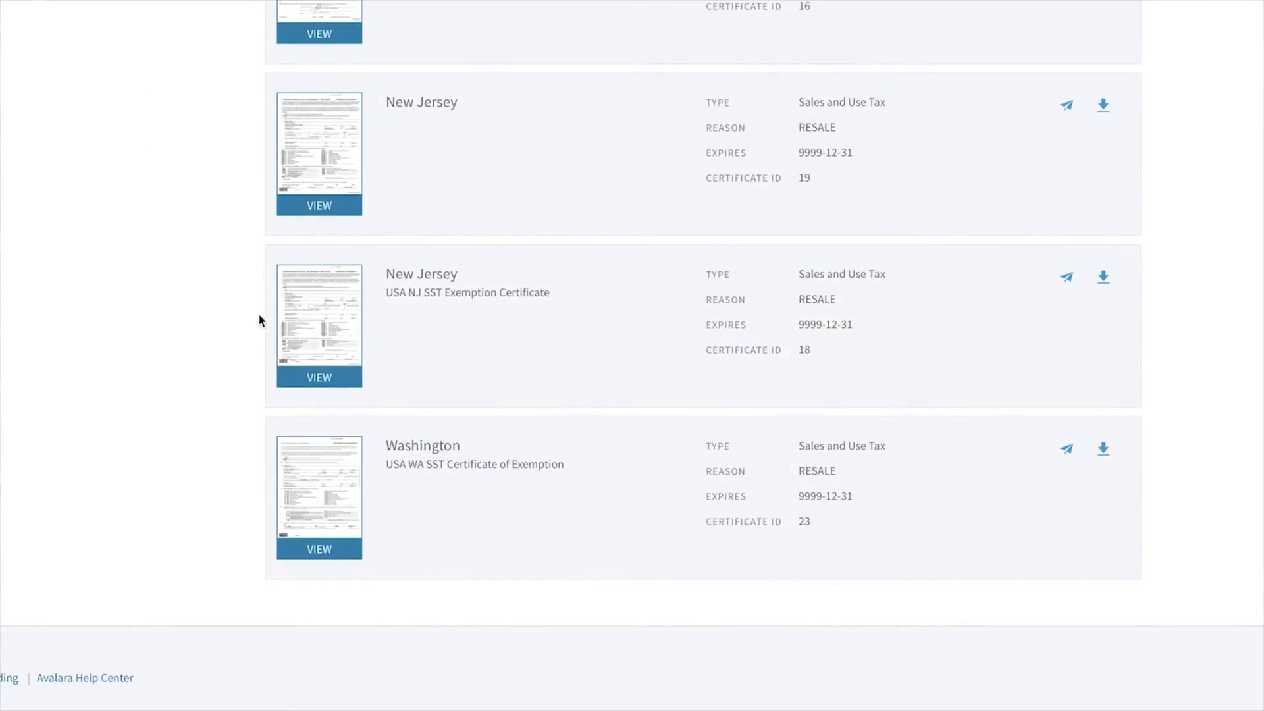
{"action": "scroll", "coordinate": [297, 461], "scroll_direction": "up", "scroll_amount": 2}
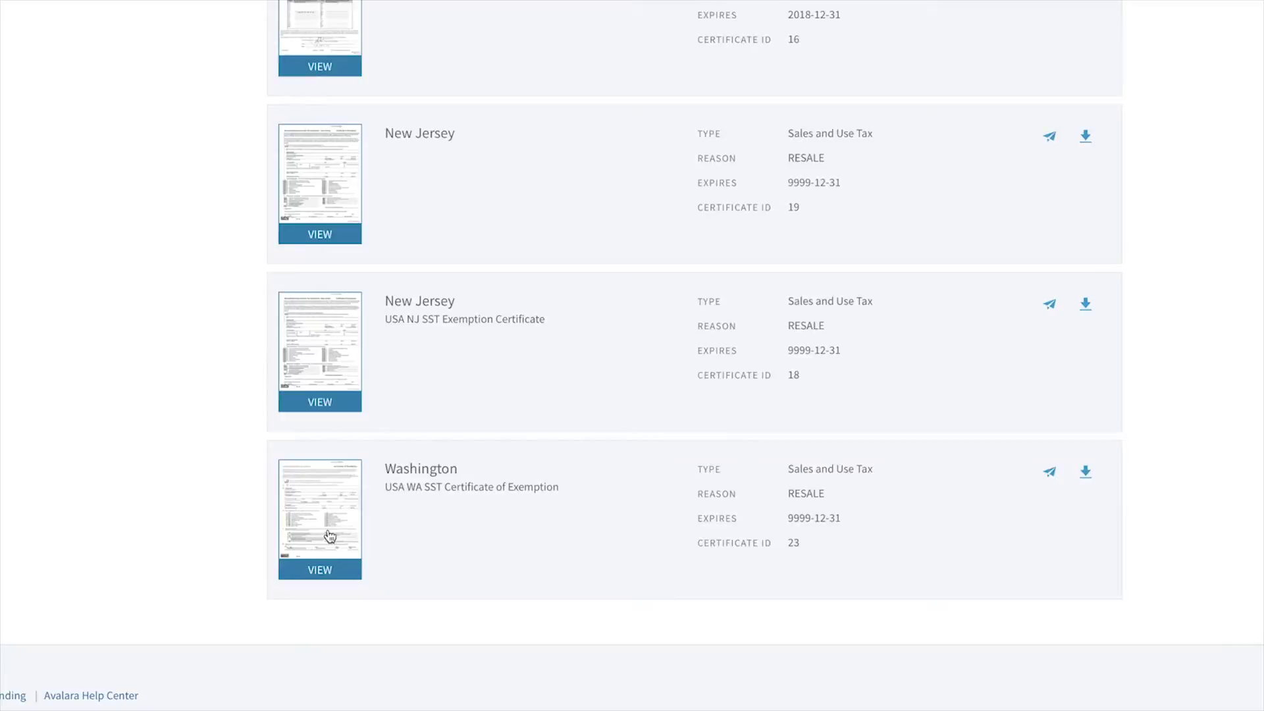
{"action": "left_click", "coordinate": [331, 598]}
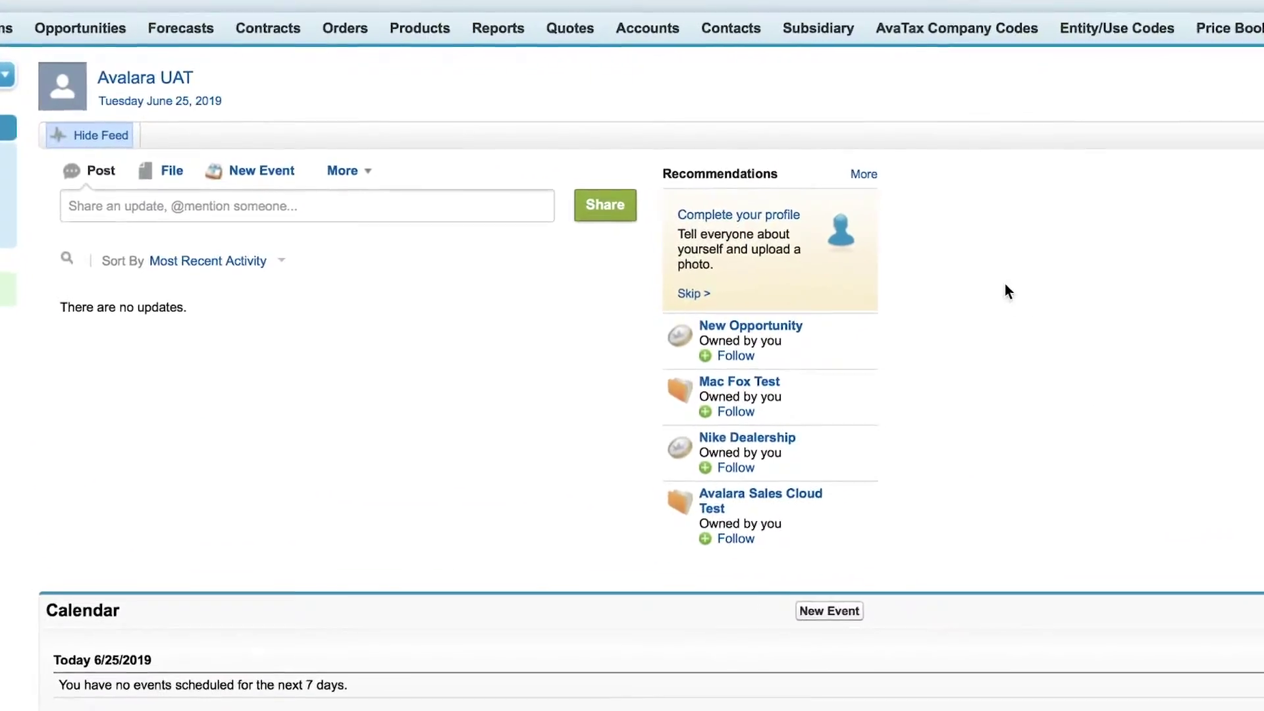
- Open the Mac Fox Test account's edit form and go to its Exemption Number field
{"action": "left_click", "coordinate": [709, 31]}
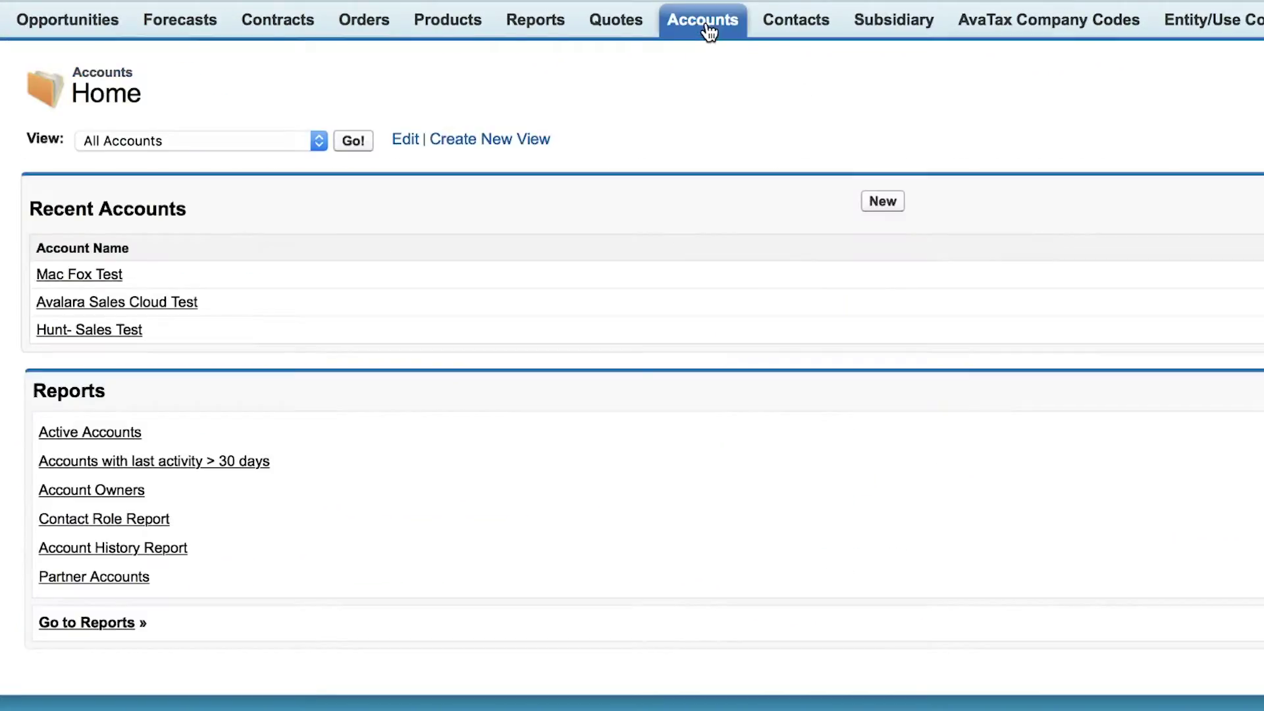
{"action": "left_click", "coordinate": [102, 277]}
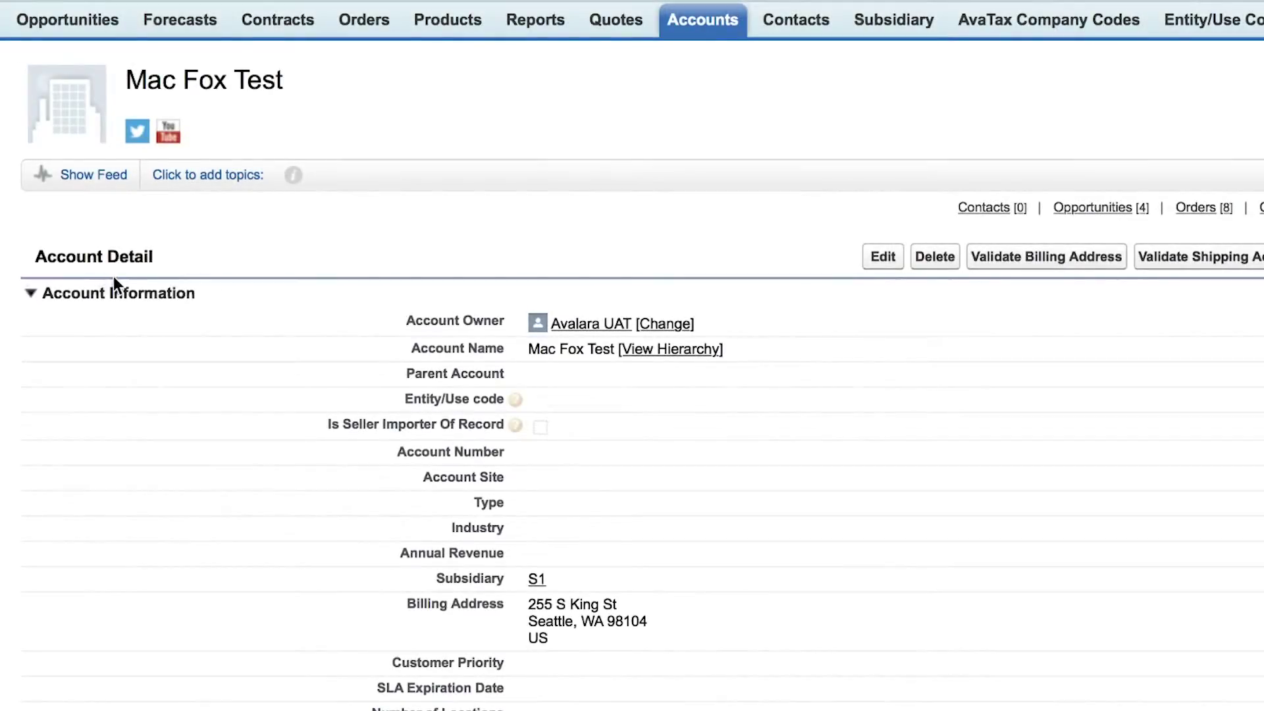
{"action": "left_click", "coordinate": [873, 265]}
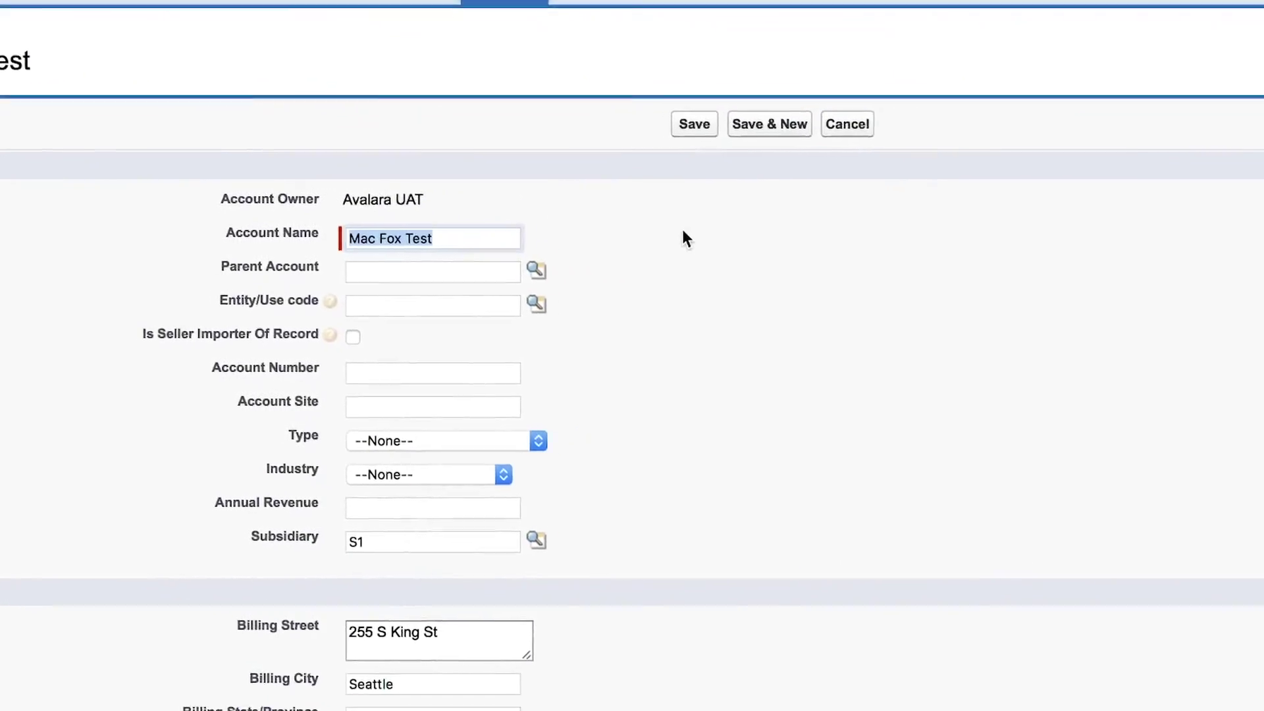
{"action": "left_click", "coordinate": [1214, 283]}
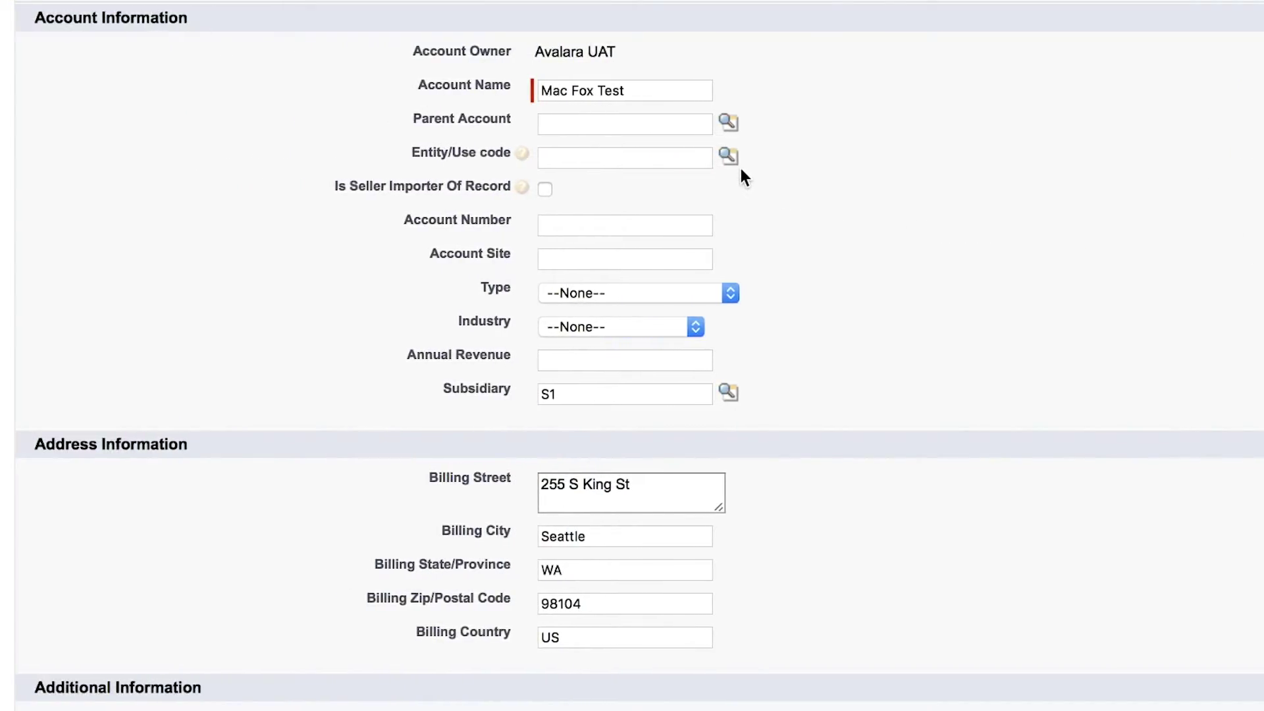
- Pick Entity/Use code G (RESALE) from the lookup for the account
{"action": "left_click", "coordinate": [737, 164]}
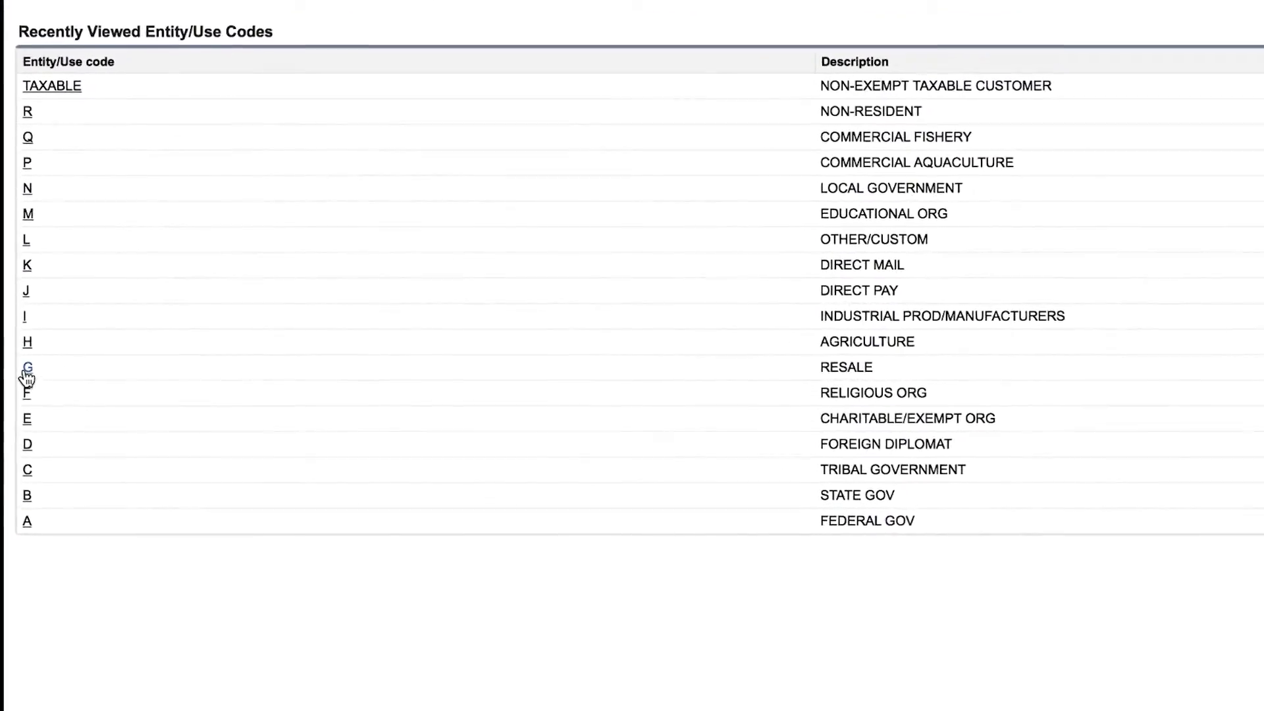
{"action": "left_click", "coordinate": [27, 370]}
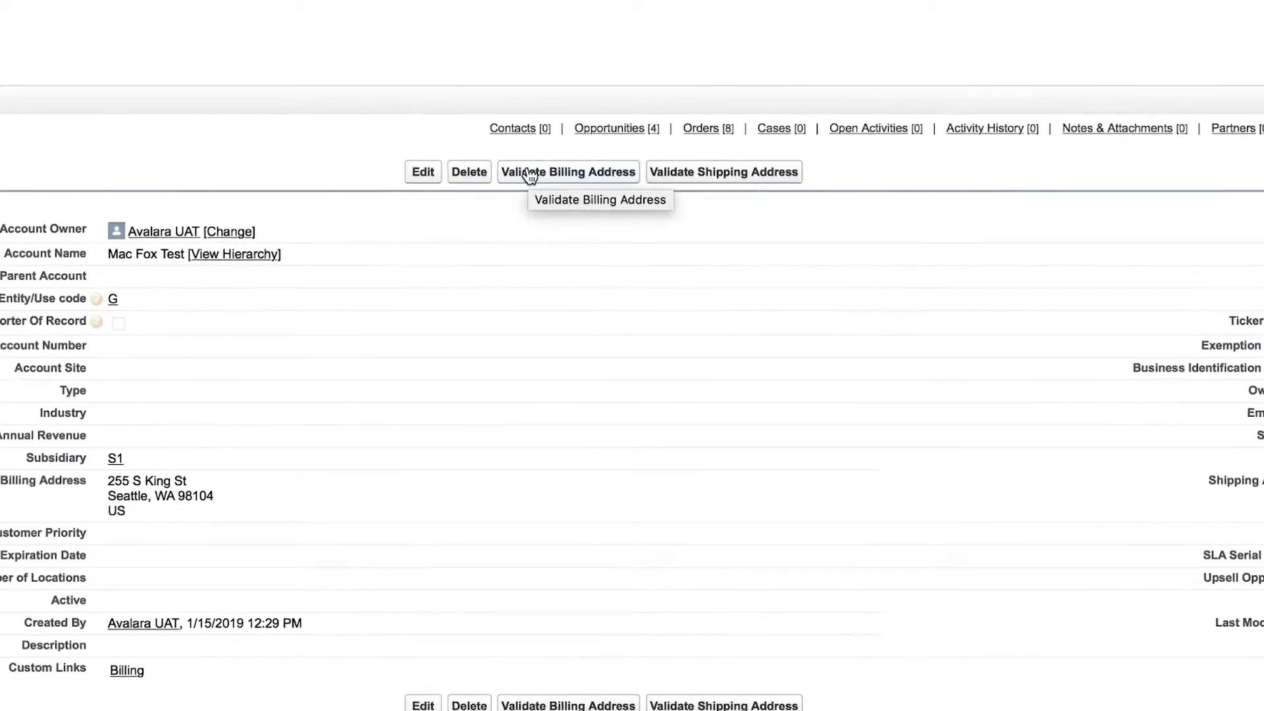
- Validate the account's billing address and apply the validated version with its ZIP+4 code
{"action": "left_click", "coordinate": [531, 174]}
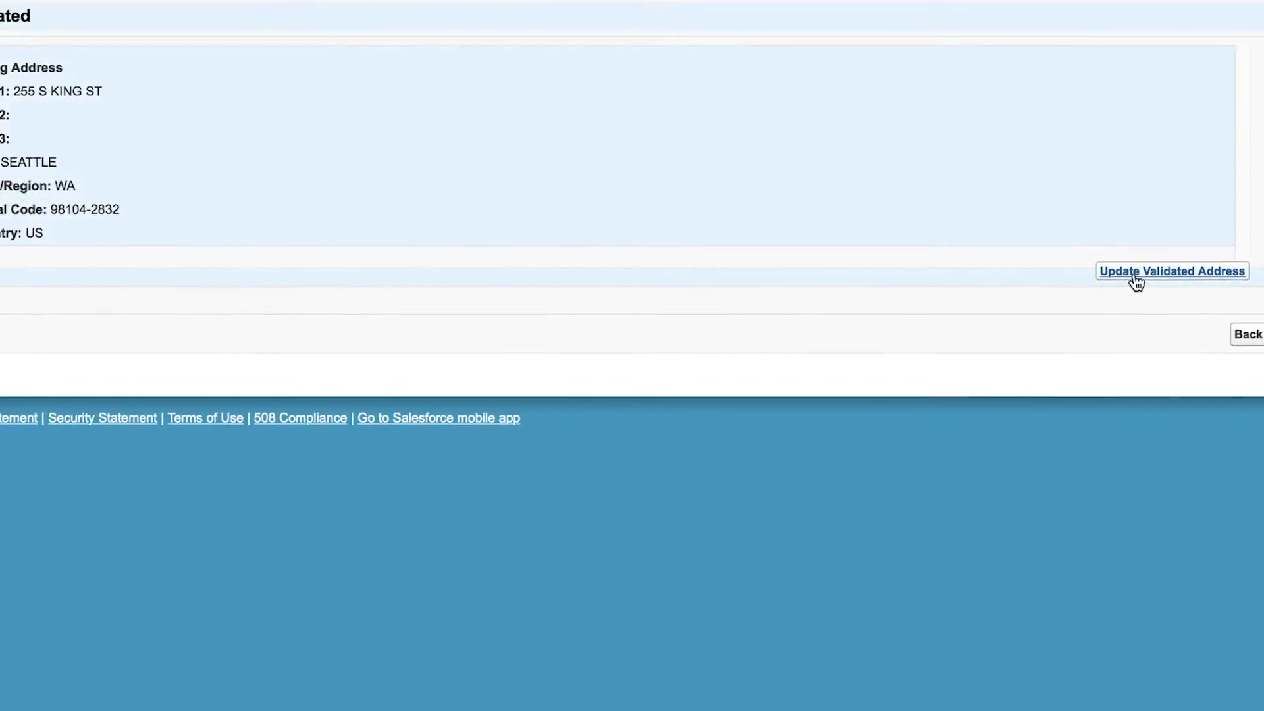
{"action": "left_click", "coordinate": [1137, 282]}
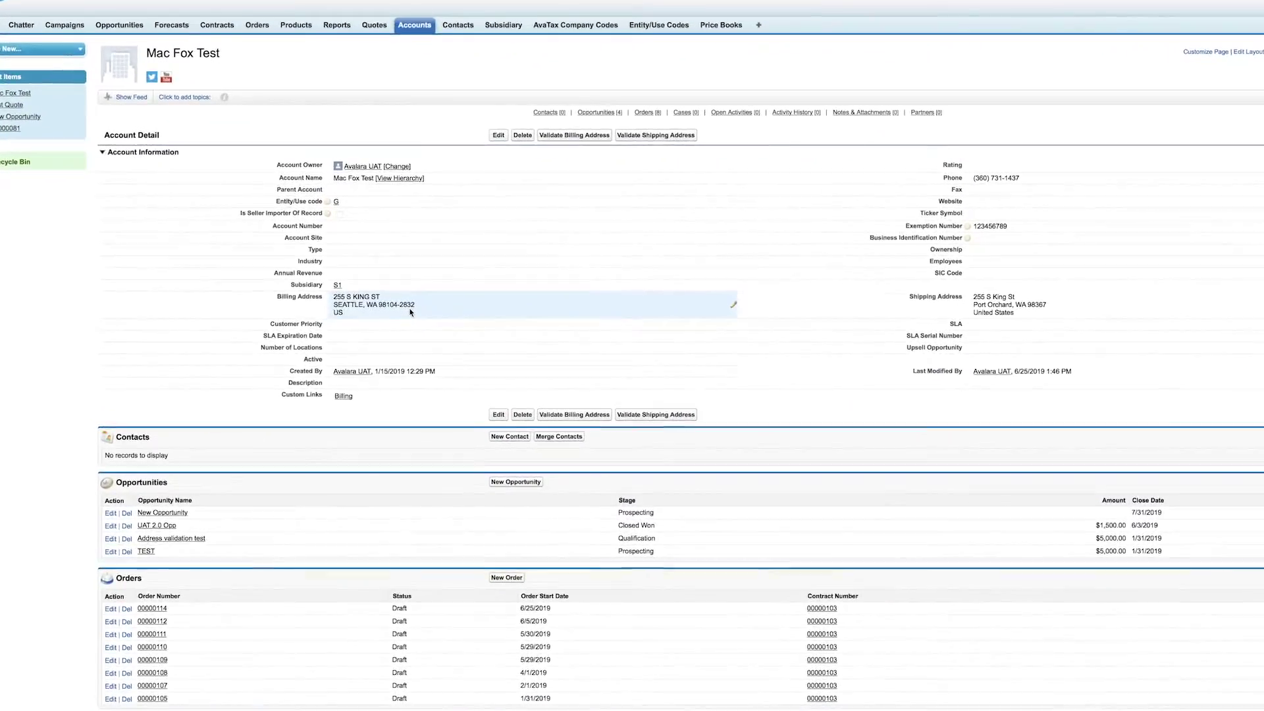